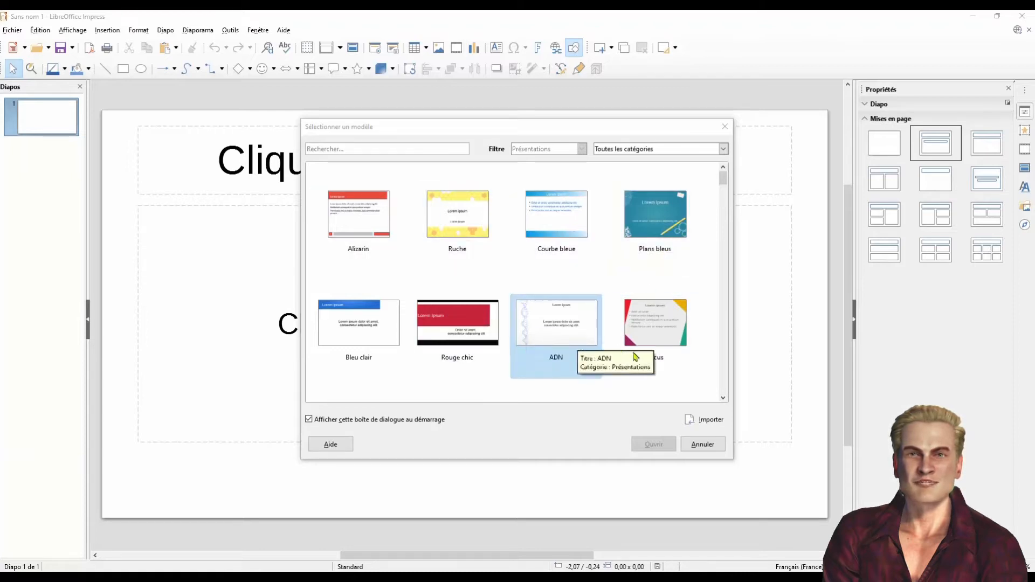
Step: Browse the presentation templates and start the presentation from the Verdoyant template
left_click(723, 400)
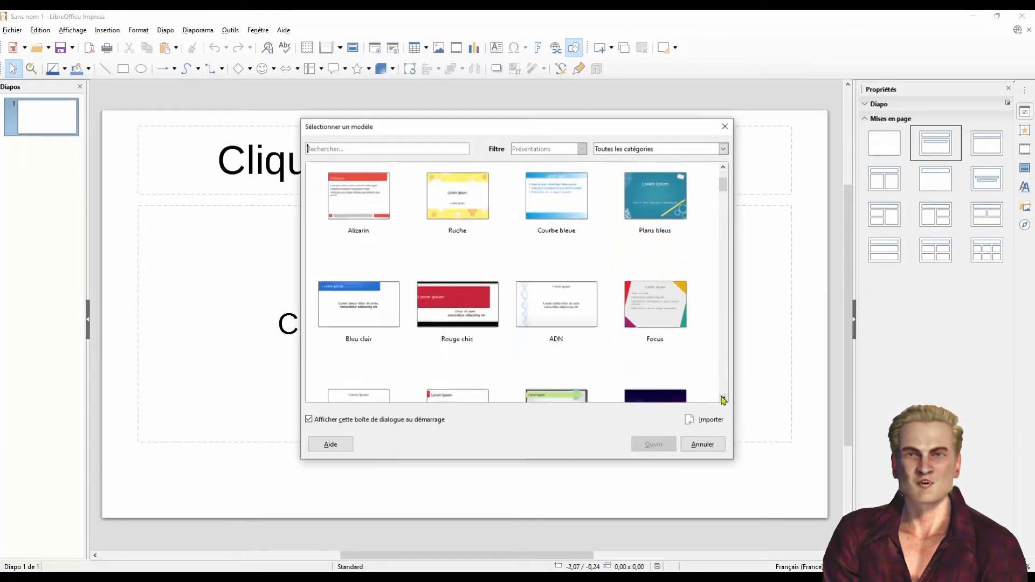
left_click(722, 400)
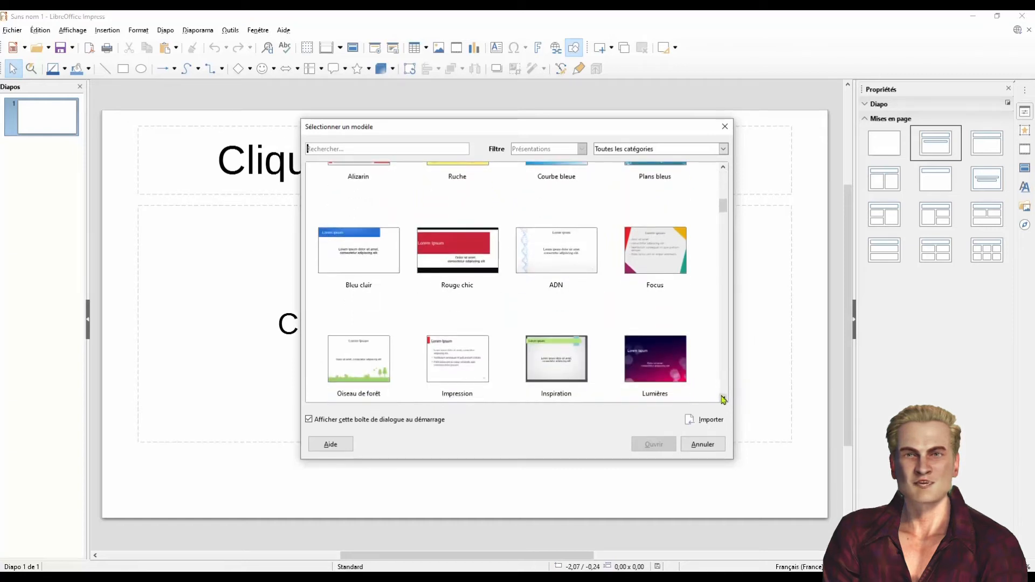
left_click(723, 399)
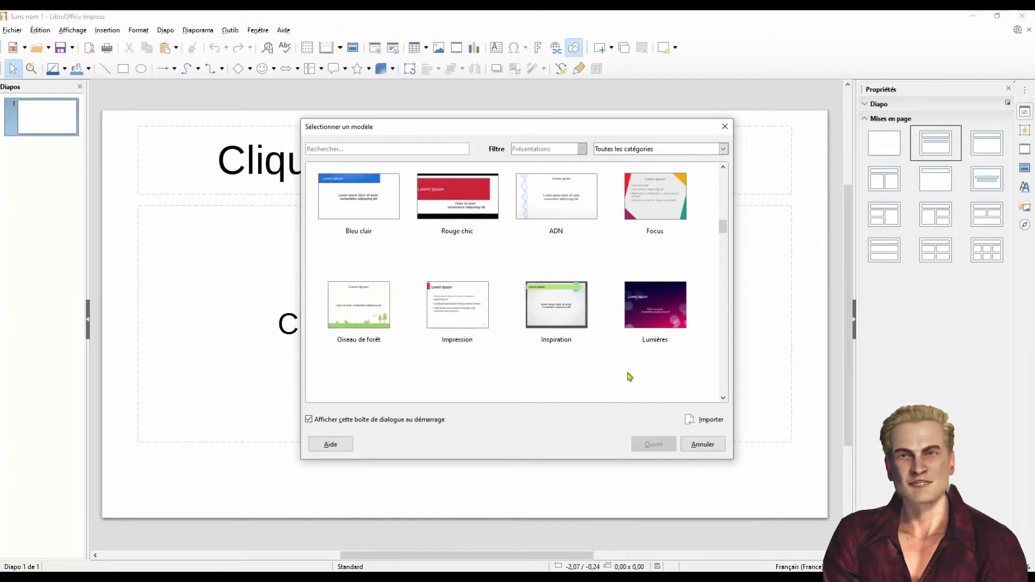
left_click(724, 399)
left_click(723, 398)
left_click(723, 398)
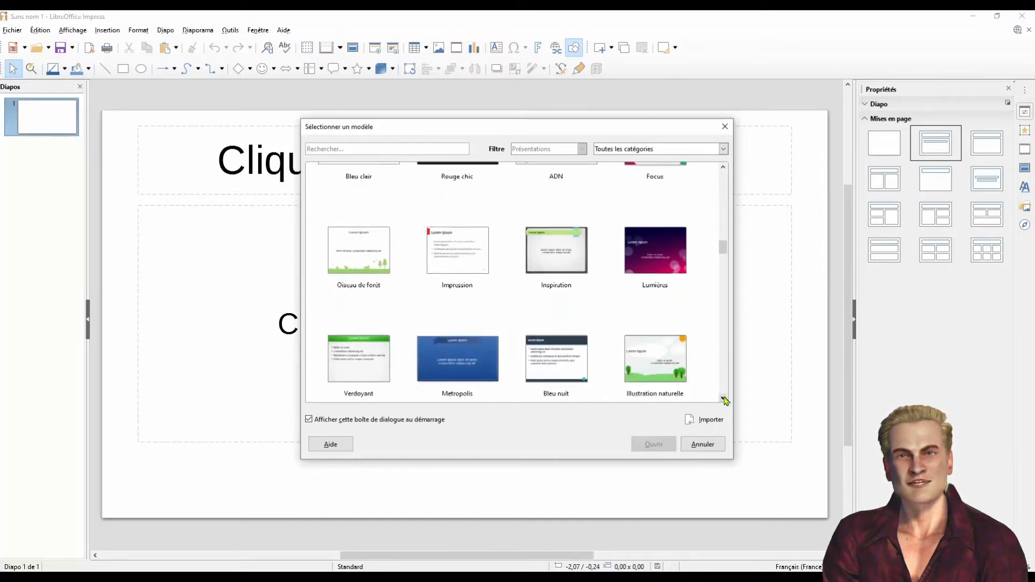
left_click(724, 399)
left_click(723, 399)
left_click(724, 399)
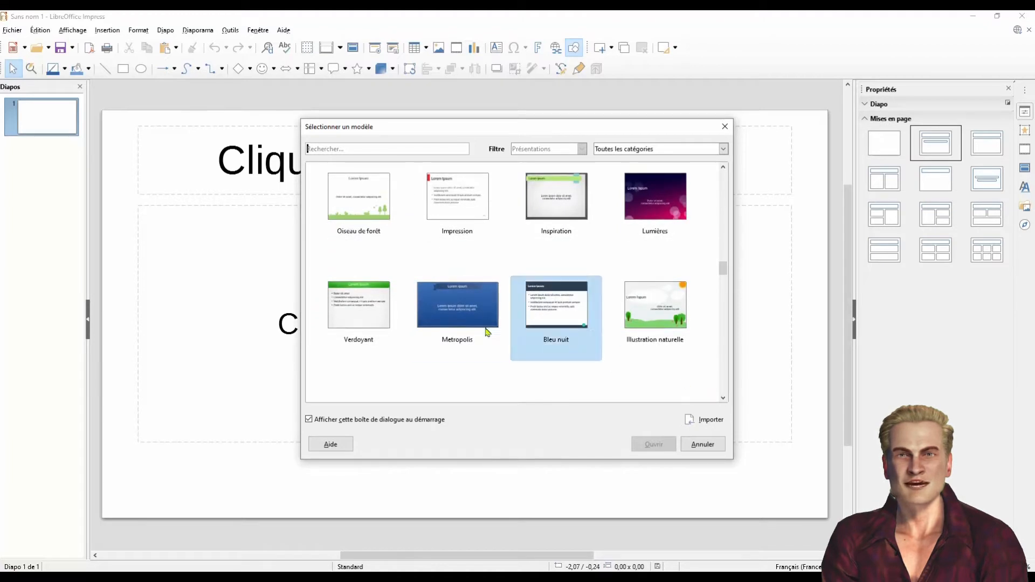
left_click(354, 307)
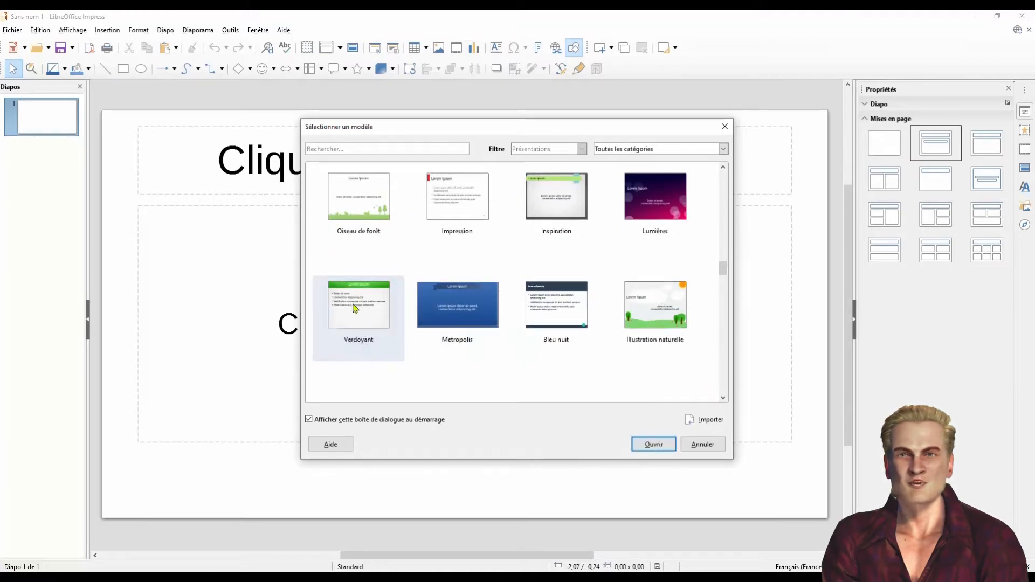
left_click(355, 309)
left_click(655, 445)
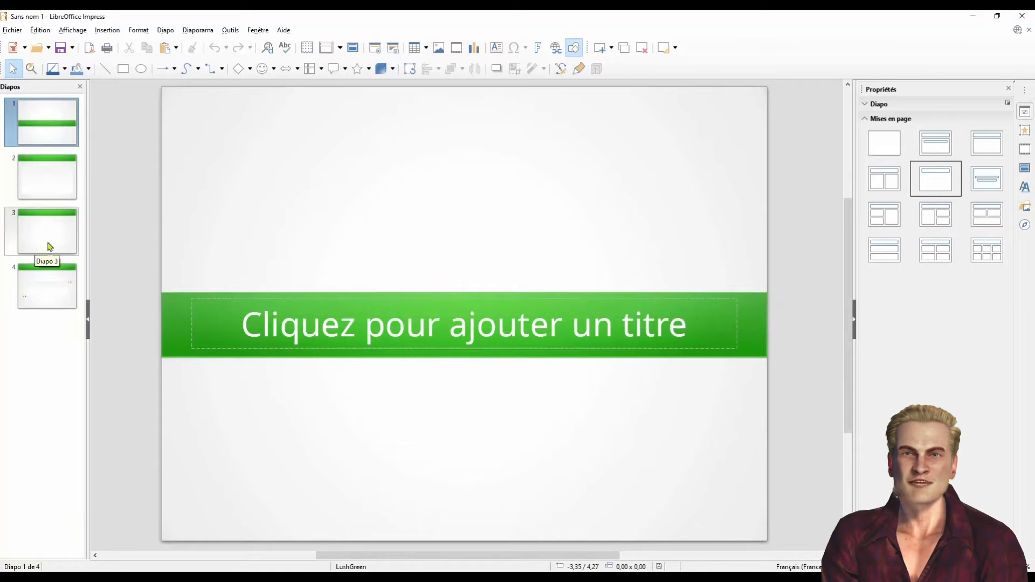
Step: Delete the two-column slide 2 and the quotation slide at the end of the presentation
right_click(59, 179)
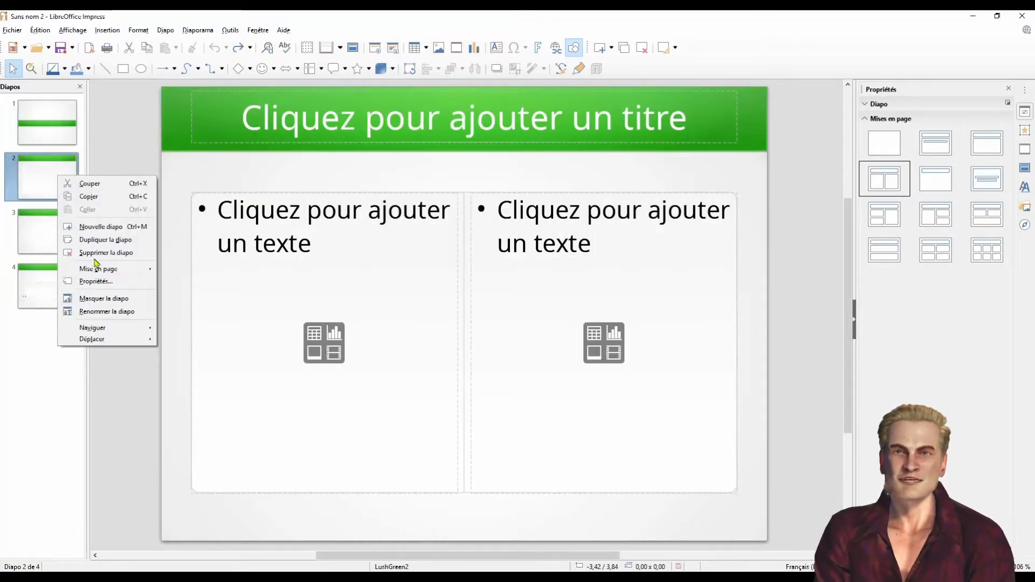
left_click(127, 256)
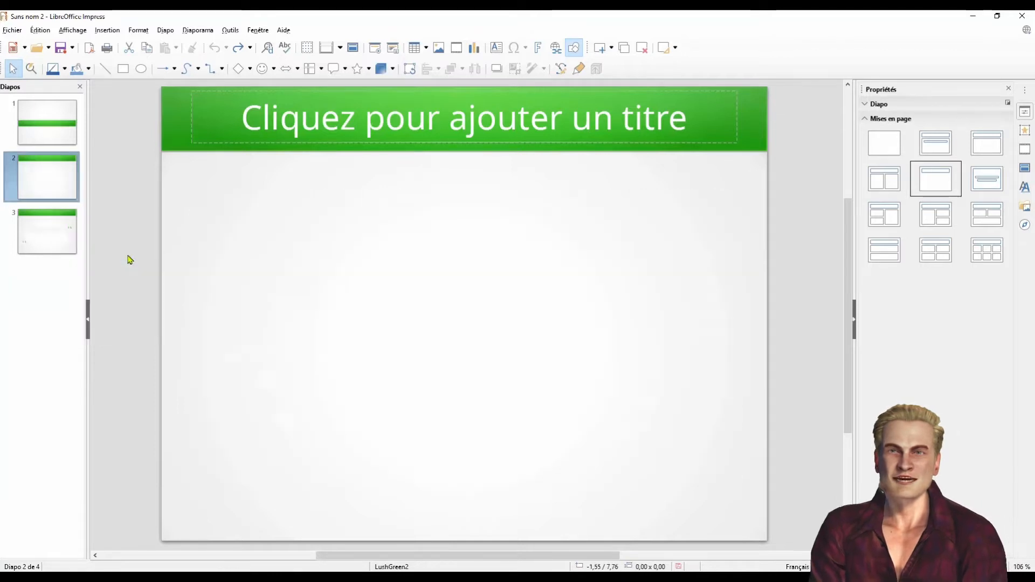
left_click(60, 242)
right_click(60, 238)
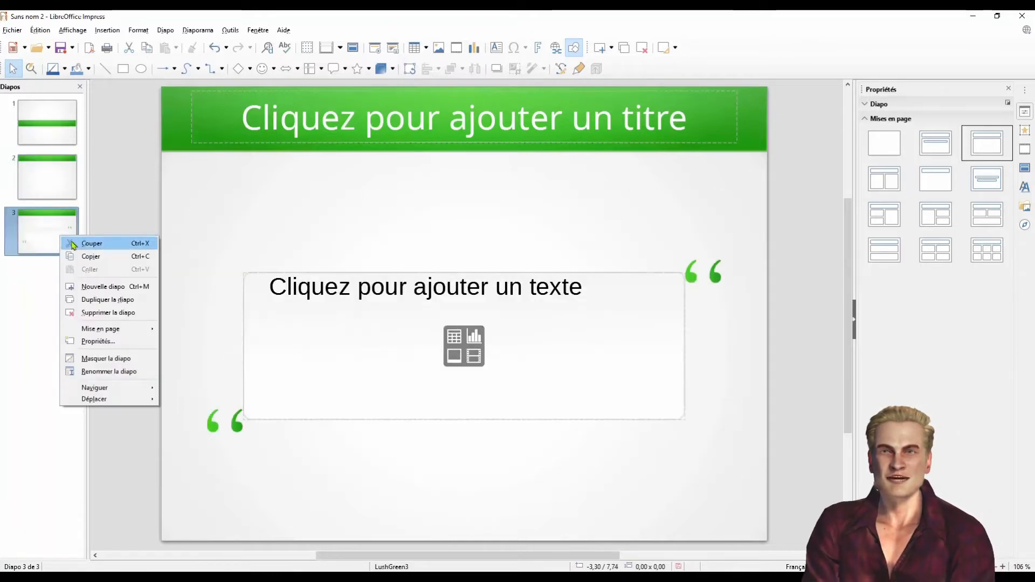
left_click(103, 312)
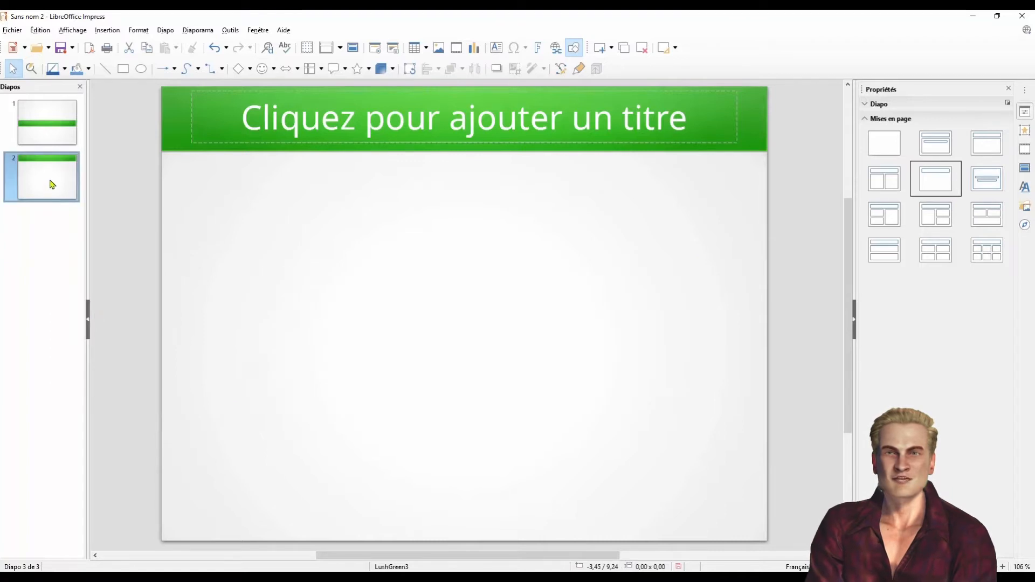
Step: Enter "Hébergements touristiques" as the title of slide 1
left_click(69, 134)
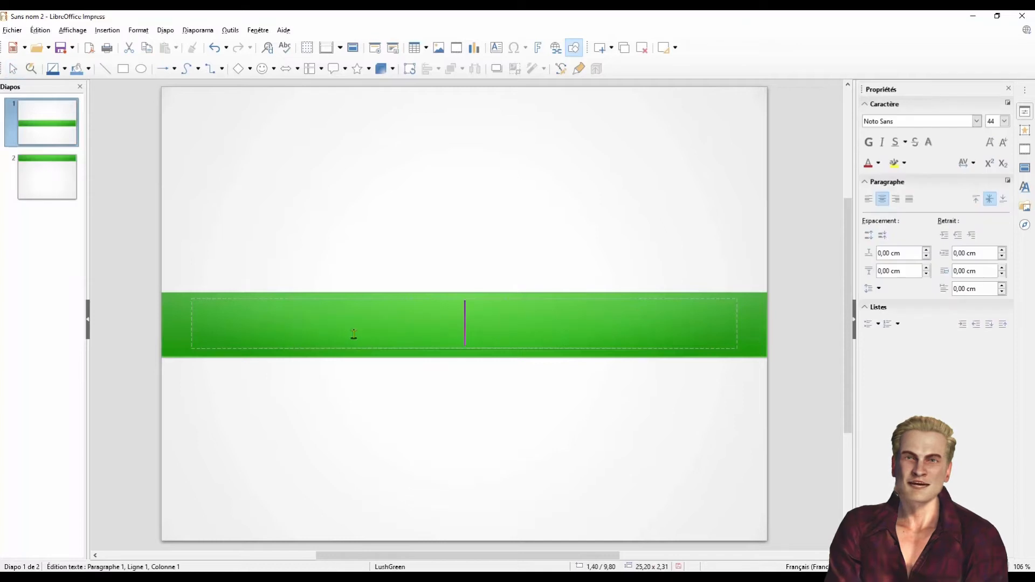
type("Hébergements touristiques")
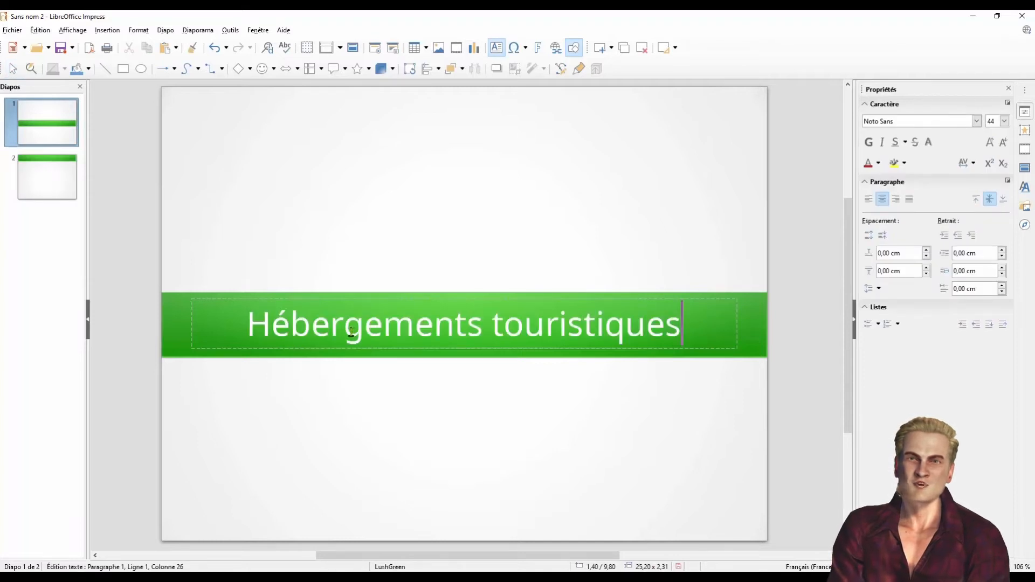
left_click(350, 258)
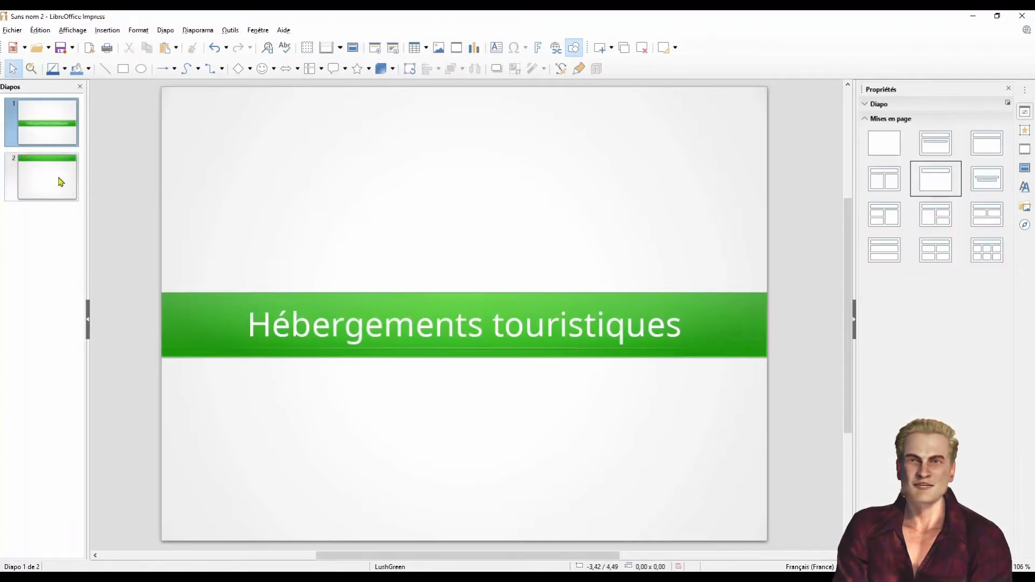
Step: Enter "Les gîtes ruraux" as the title of slide 2
left_click(61, 182)
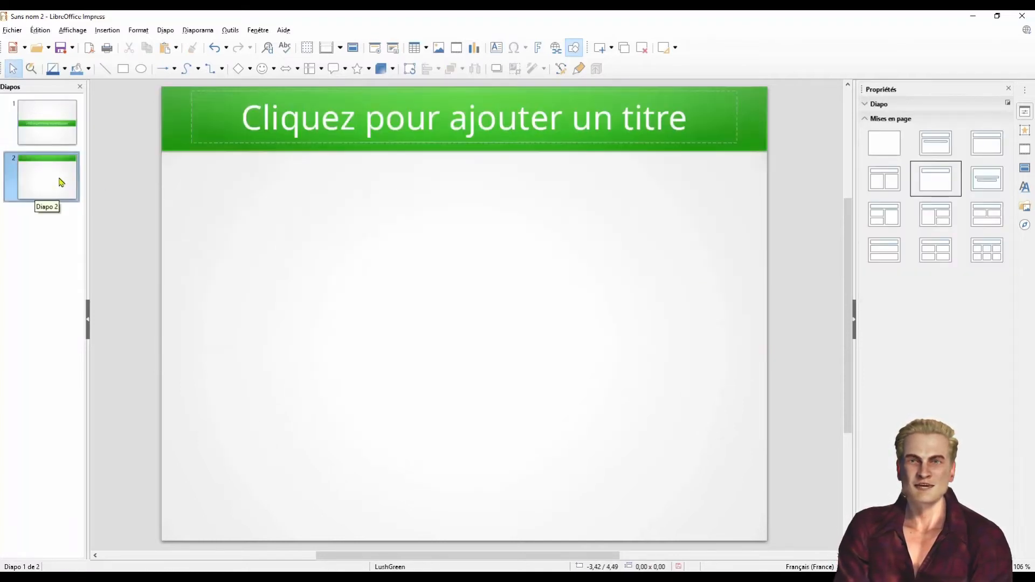
left_click(347, 129)
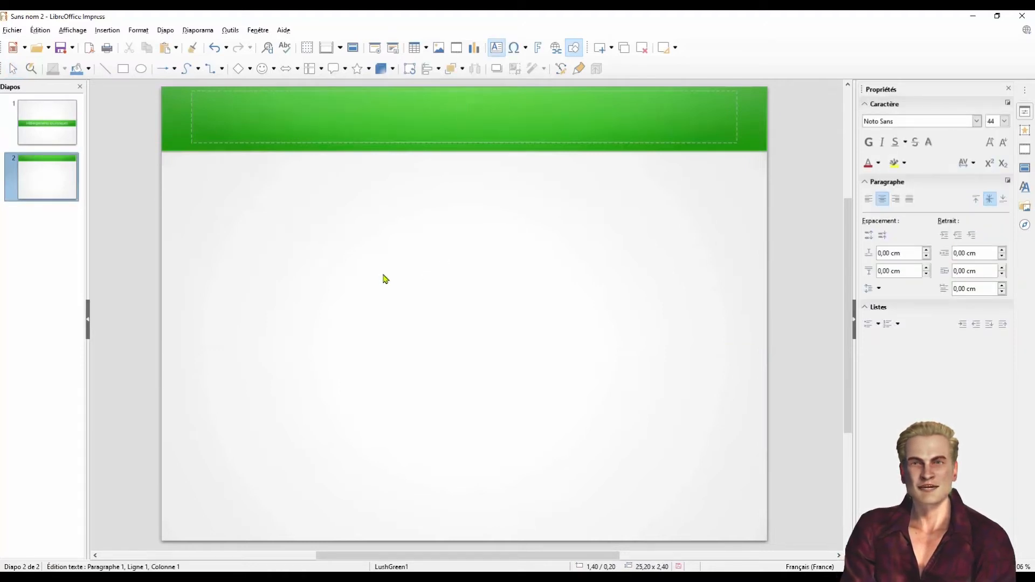
type("Les ")
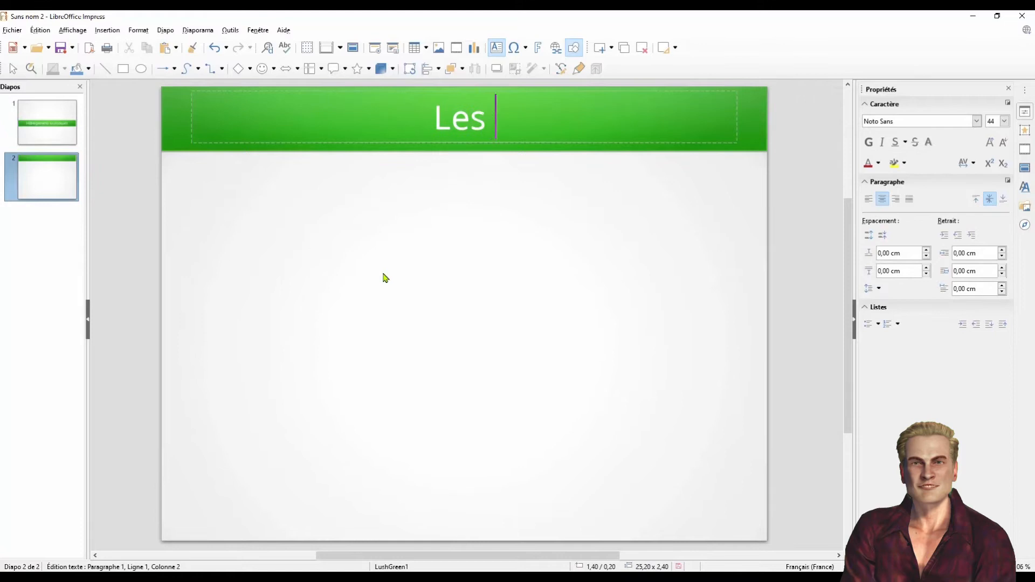
type("gît")
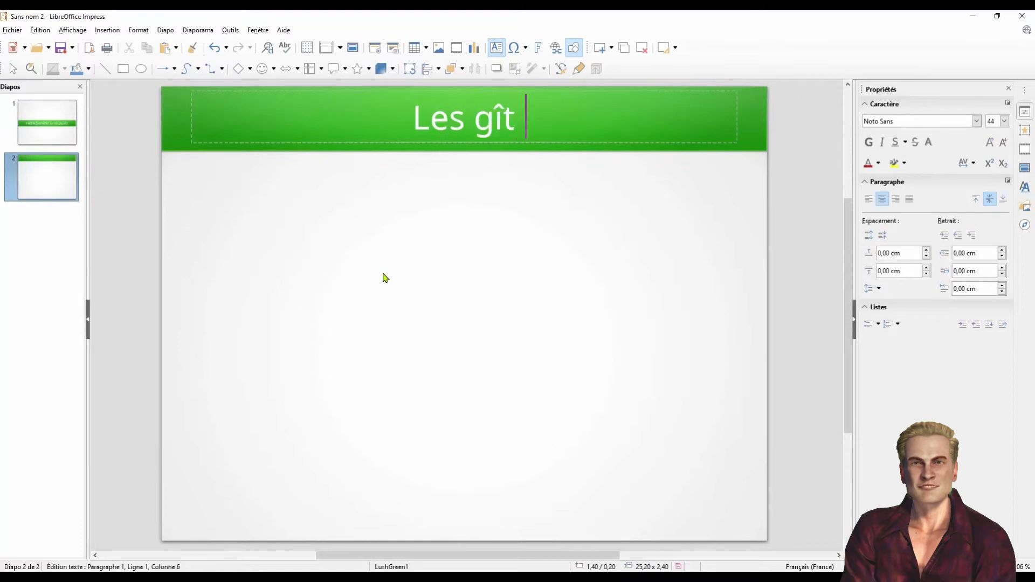
type("es ruraux")
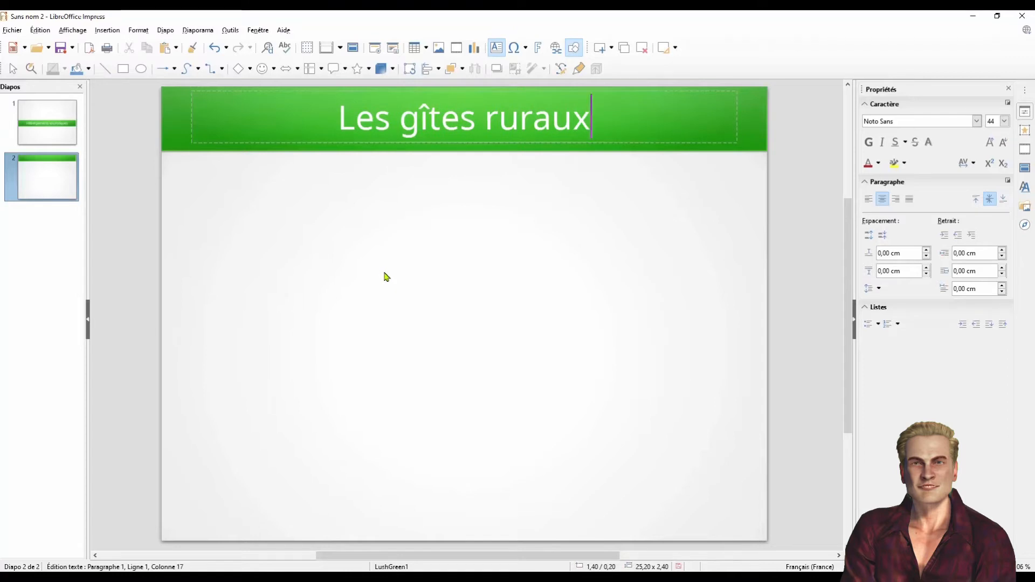
left_click(385, 277)
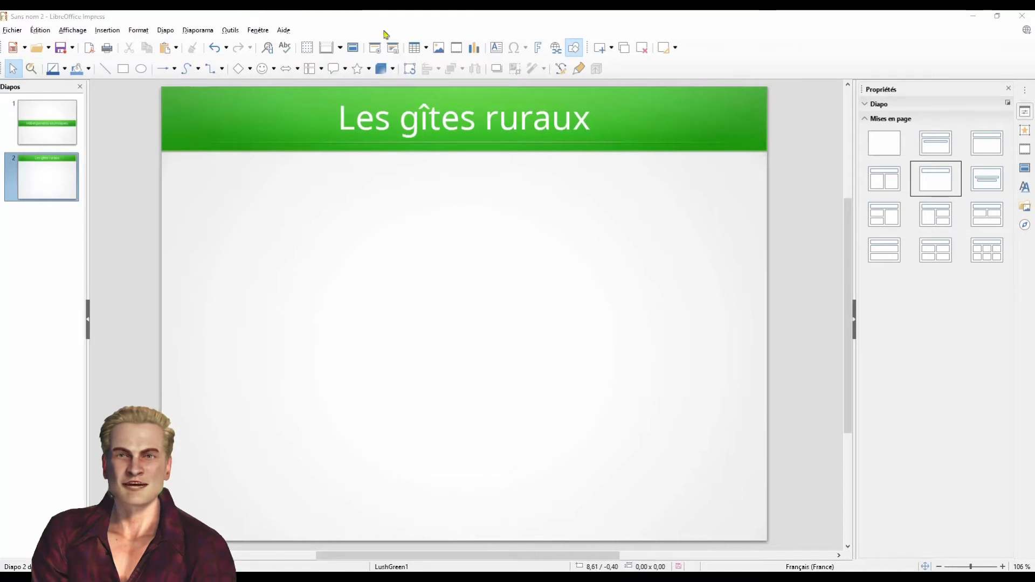
left_click(346, 69)
left_click(346, 70)
left_click(273, 71)
left_click(273, 72)
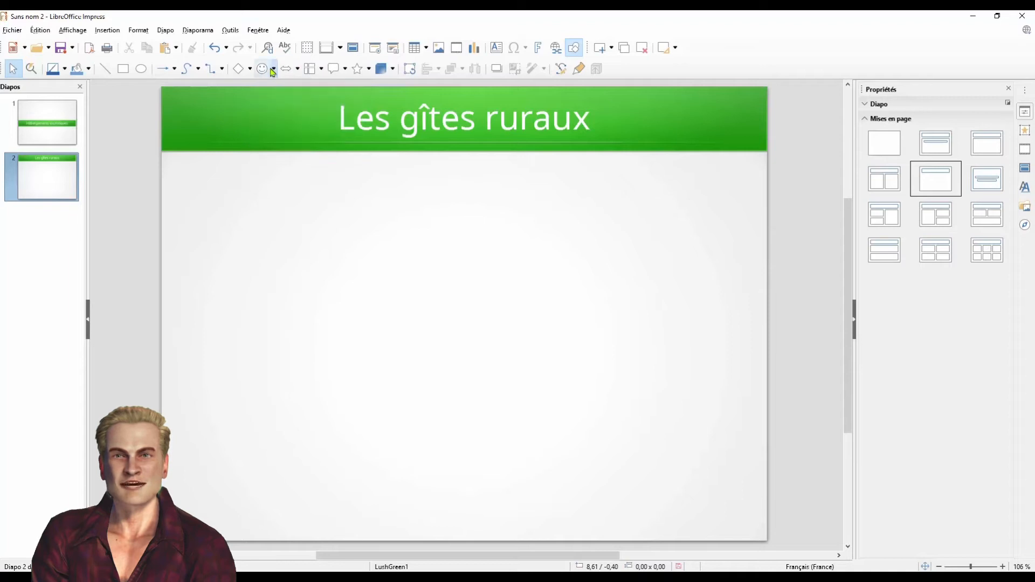
left_click(273, 71)
left_click(273, 71)
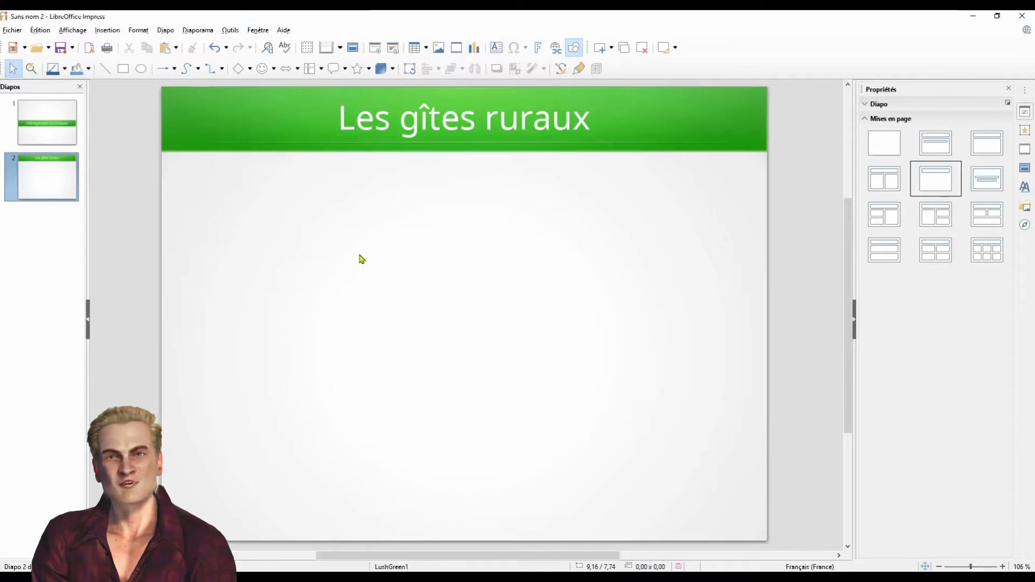
left_click(71, 141)
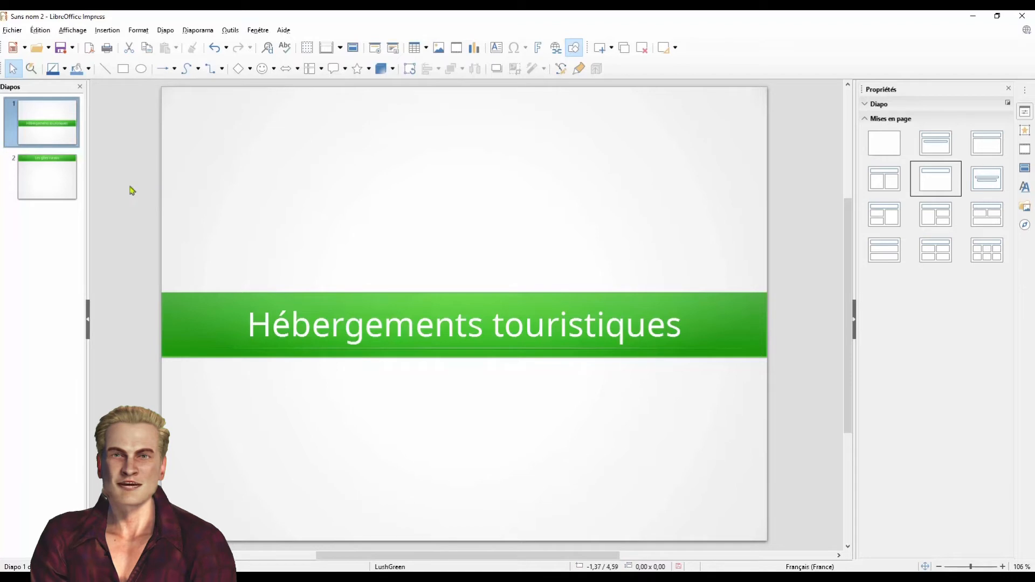
left_click(61, 177)
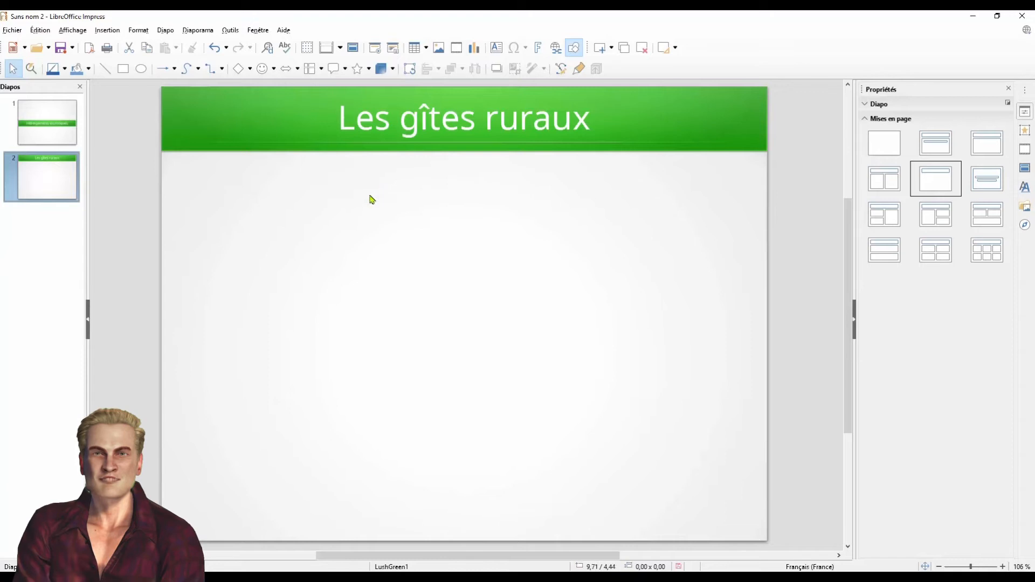
Step: Add a text box about 20 cm wide below slide 2's title reading "Un gîte rural est ,,,, . On peut le trouver …. :"
left_click(496, 48)
left_click_drag(264, 199, 695, 297)
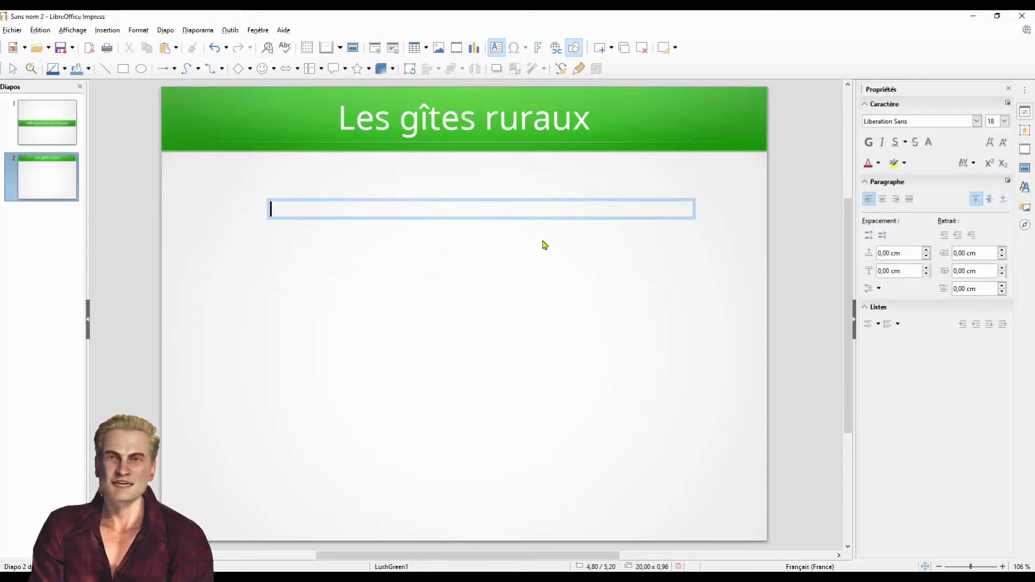
type("Un gîte rural est")
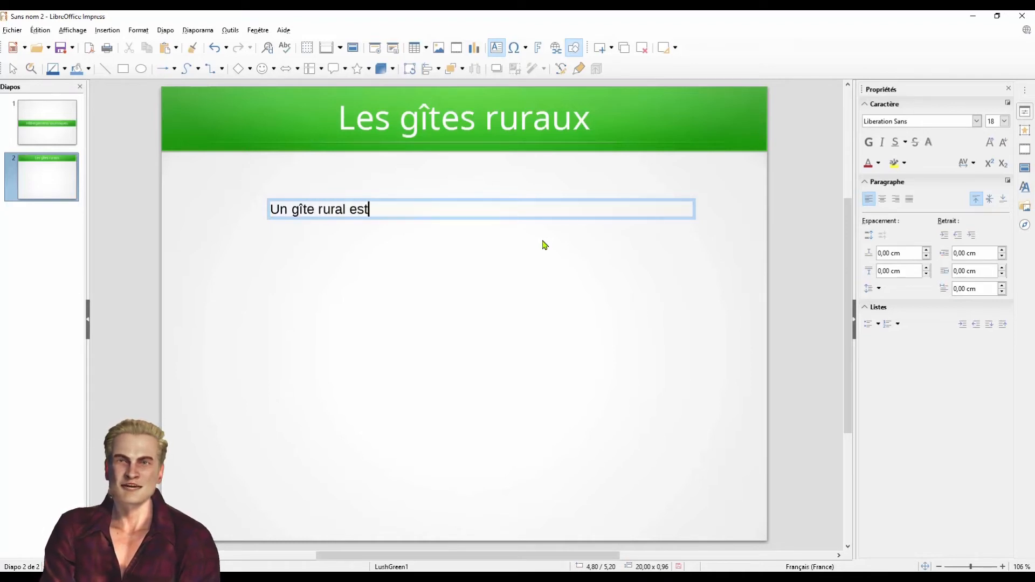
type(".... . On peut le trouver")
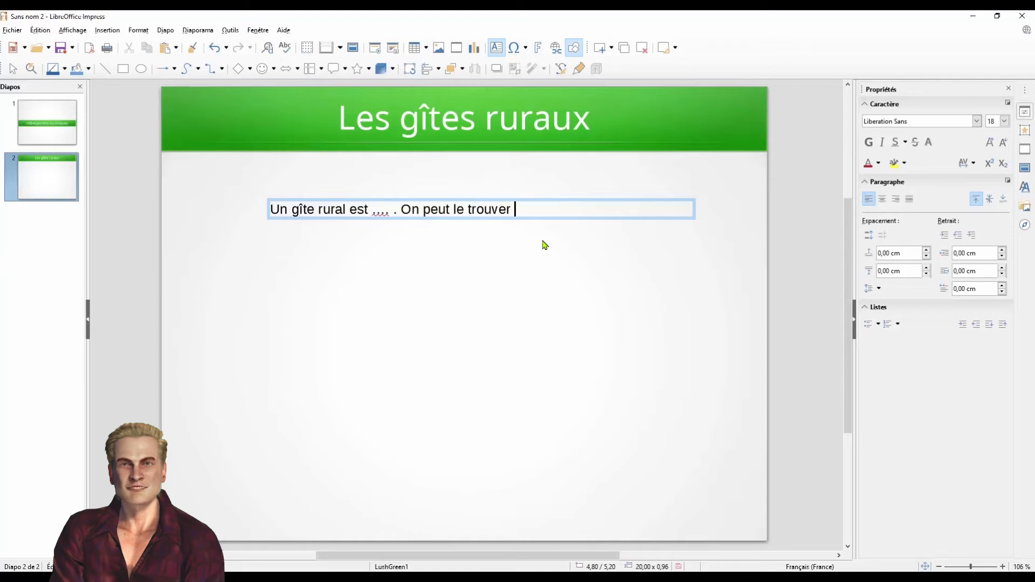
type(".... :")
left_click(544, 245)
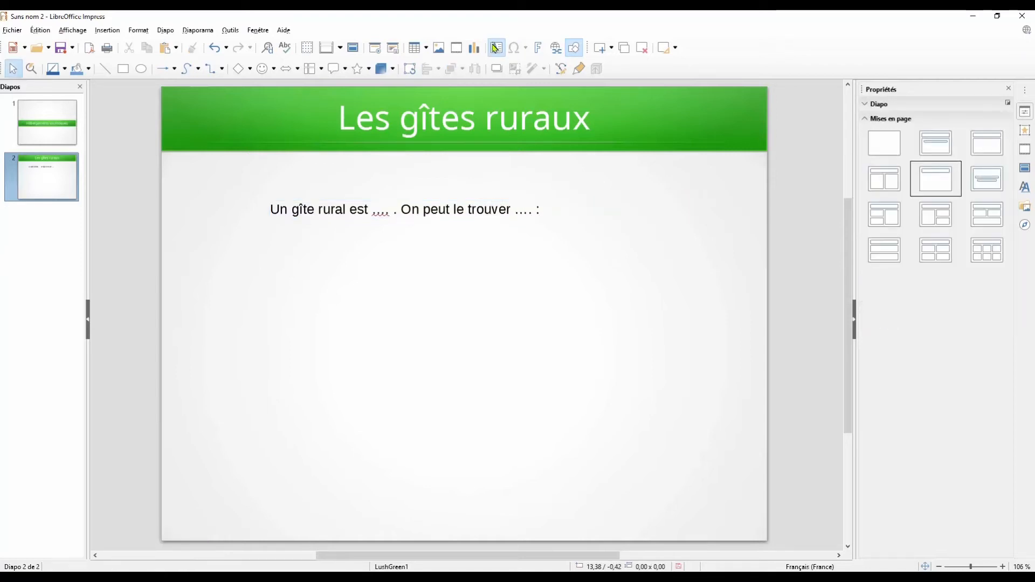
Step: Add a text box about 14 cm wide under the introductory sentence, reading "Dans la situation n° 1"
mouse_move(334, 257)
left_mouse_down()
mouse_move(617, 289)
mouse_move(619, 277)
left_mouse_up()
type("Dans la situation n° 1")
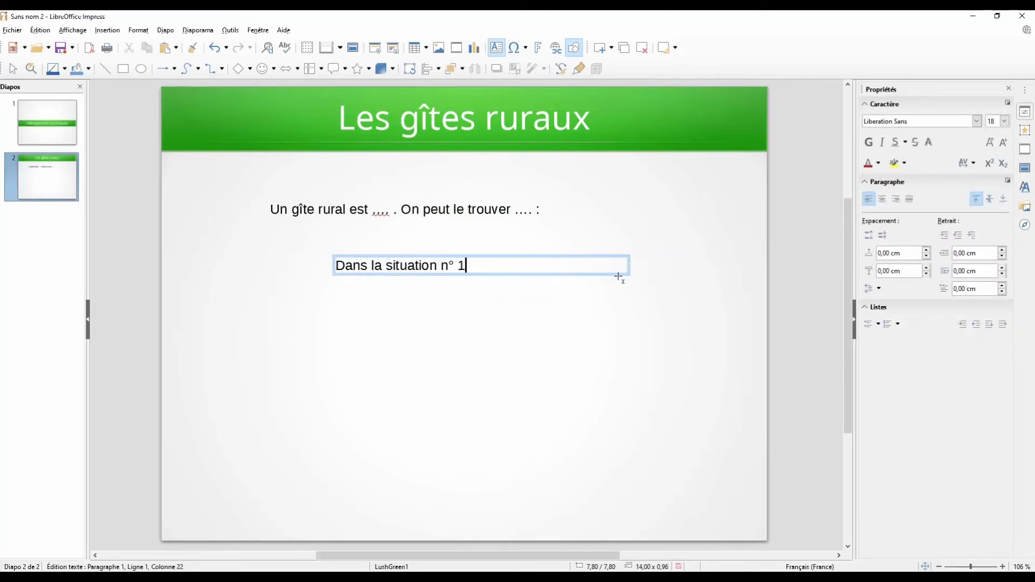
left_click(579, 302)
Step: Copy the "Dans la situation n° 1" text box, place the copy just below it and change its number to 2
left_click(464, 271)
right_click(466, 272)
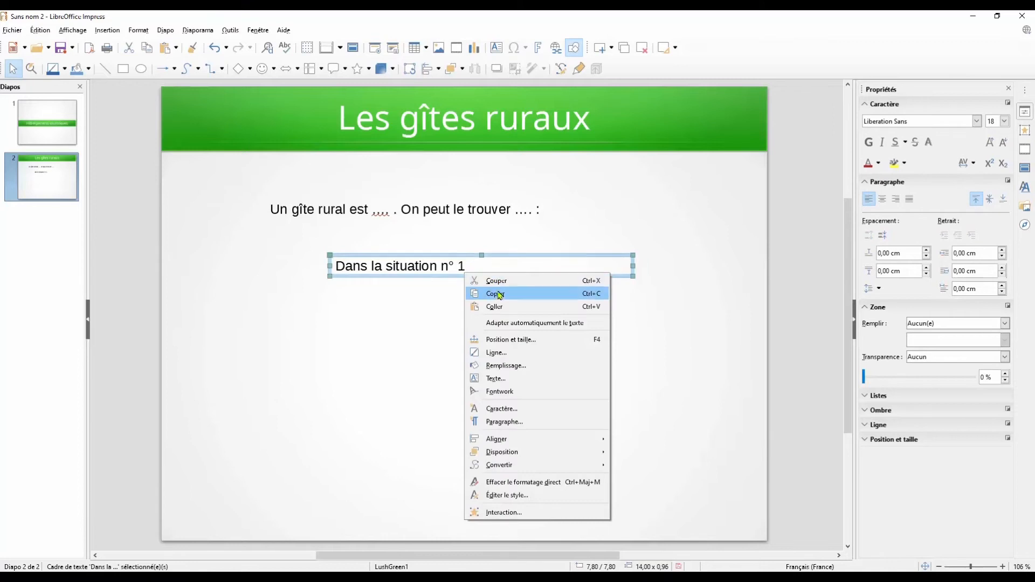
left_click(495, 294)
left_click(457, 306)
right_click(457, 306)
left_click(485, 335)
left_click_drag(472, 264, 472, 298)
left_click(473, 298)
key("BackSpace")
type("2")
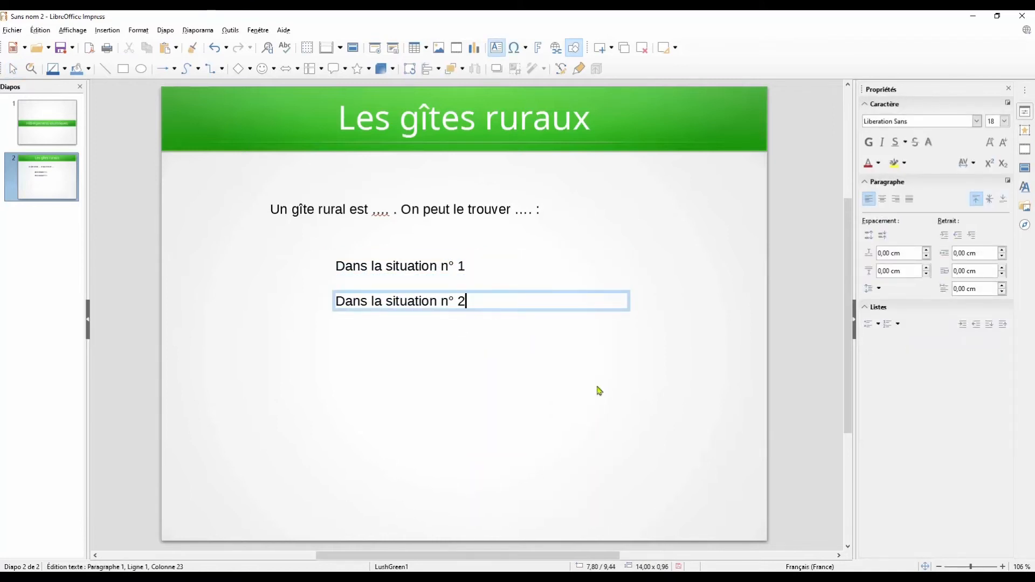
Step: Paste another copy of the situation text box below the second one and change its number to 3
right_click(452, 347)
left_click(479, 379)
left_click_drag(449, 258, 454, 331)
left_click(476, 338)
key("BackSpace")
type("3")
left_click(492, 377)
Step: Select the three "Dans la situation" text boxes on slide 2 and align them along their left edges
left_click(381, 339)
key("Escape")
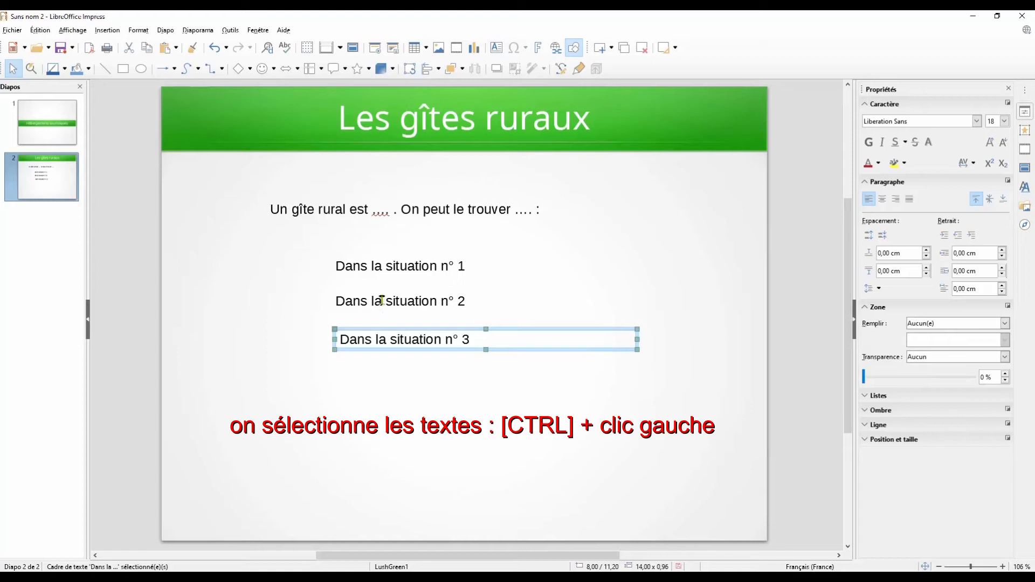
left_click_drag(367, 328, 367, 328)
left_click(285, 299)
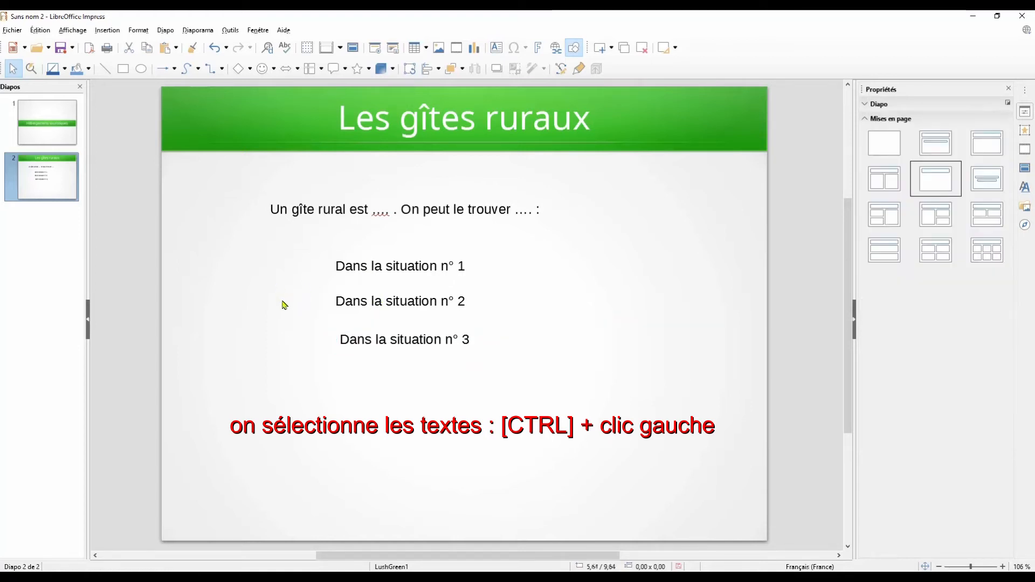
left_click(345, 262, "ctrl")
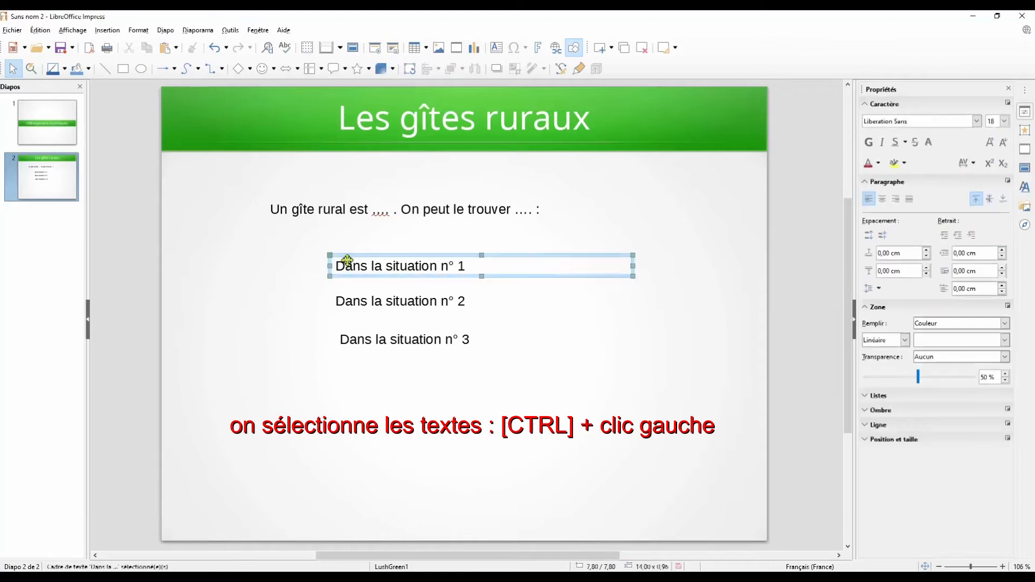
left_click(356, 302, "ctrl")
left_click(362, 332, "ctrl")
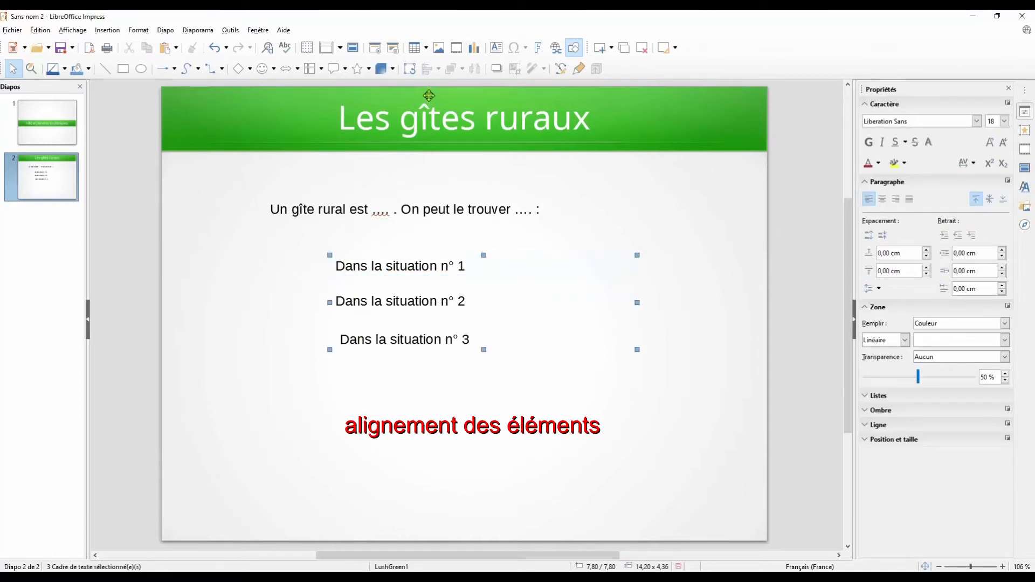
left_click(427, 70)
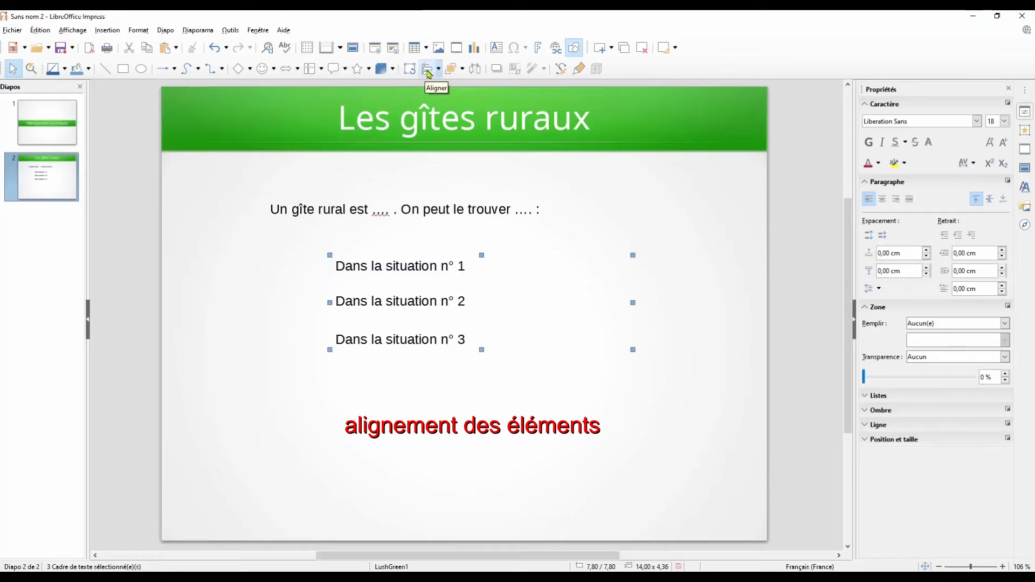
left_click(438, 70)
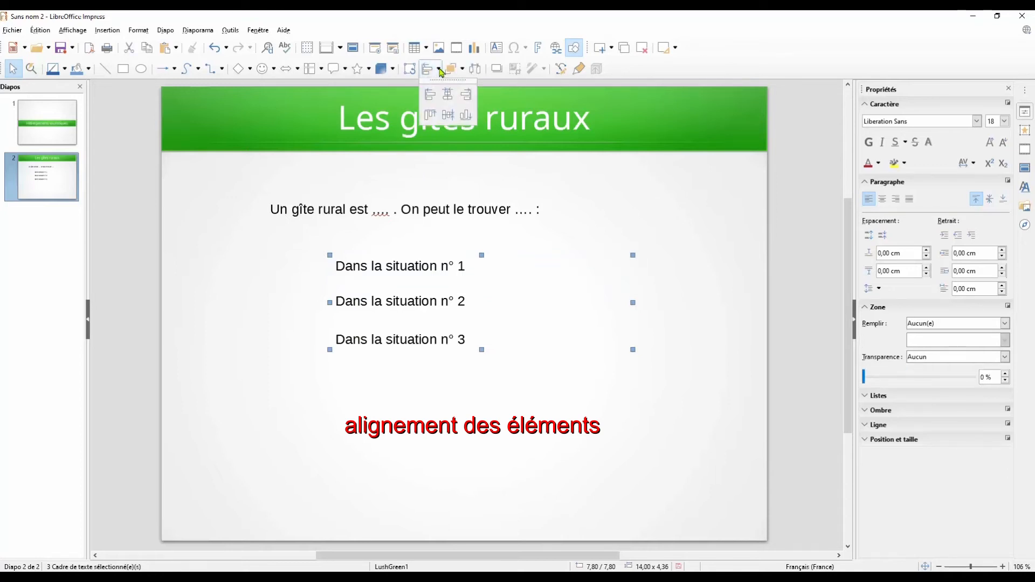
left_click(449, 180)
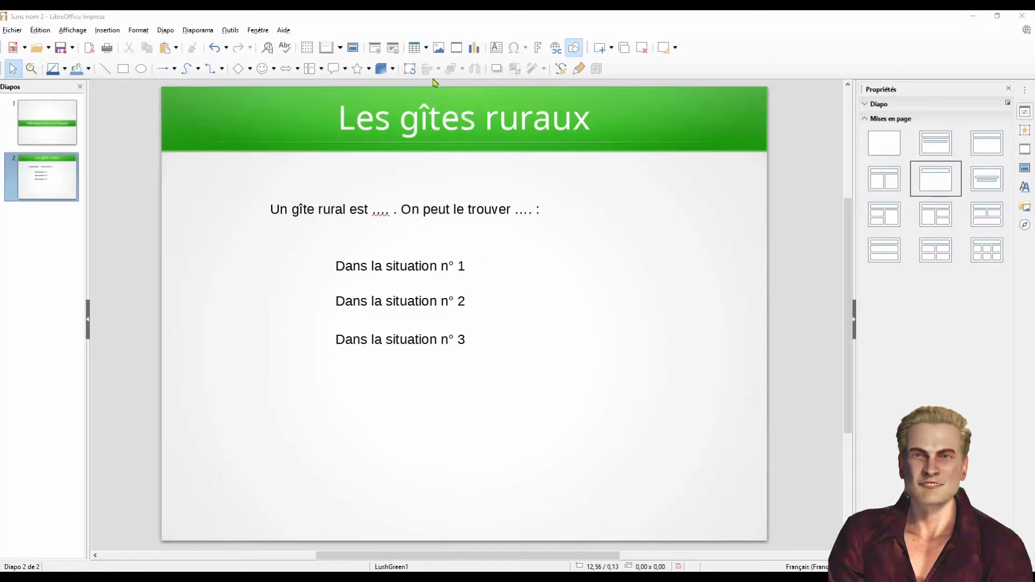
Step: Insert the image giterural.jpg, shrink it to about 11.87 × 6.67 cm and place it below the "Dans la situation n° 3" text
left_click(438, 50)
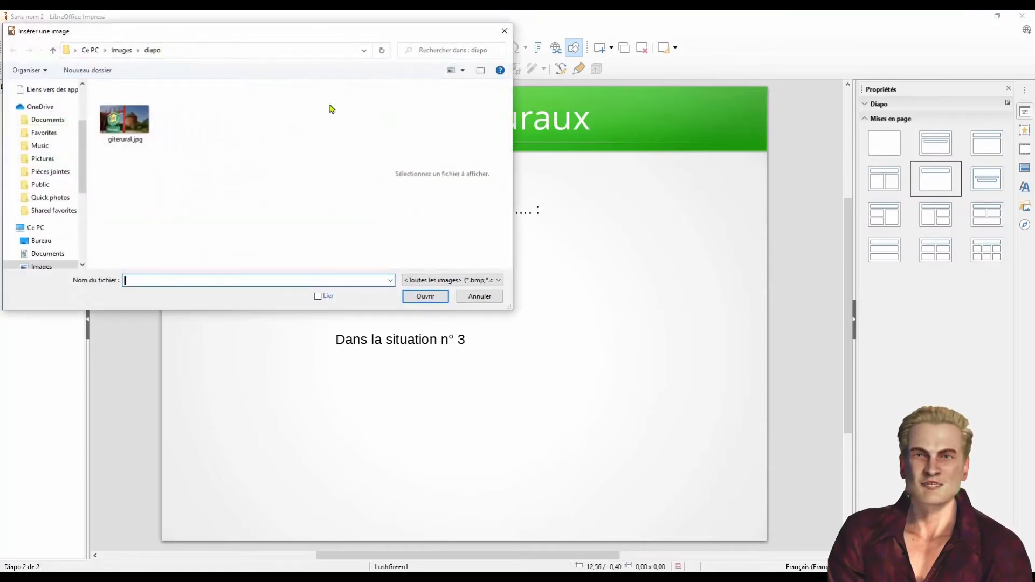
left_click(123, 118)
left_click(425, 296)
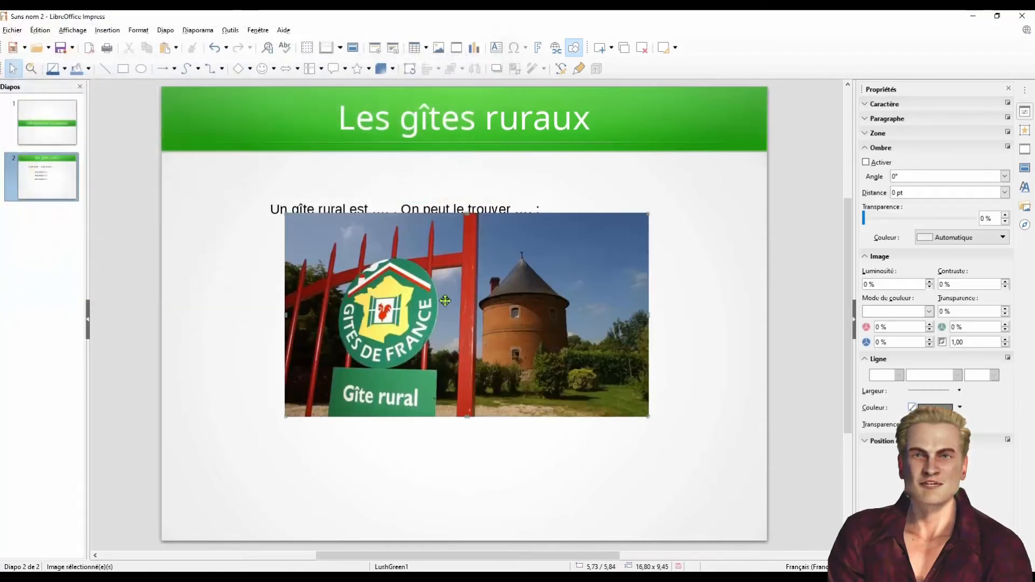
left_click_drag(650, 219, 531, 308)
left_click_drag(454, 296, 505, 381)
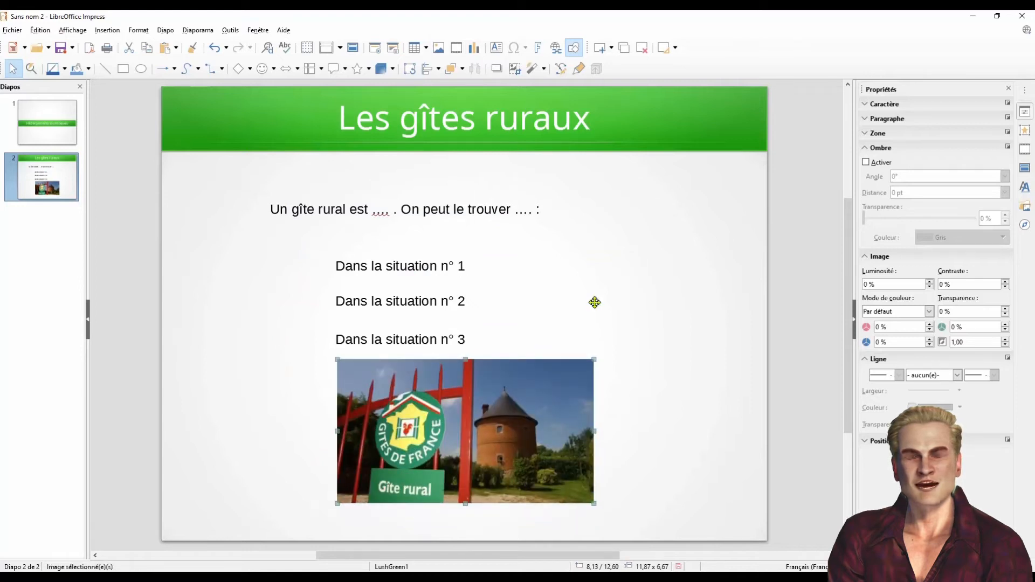
left_click(633, 299)
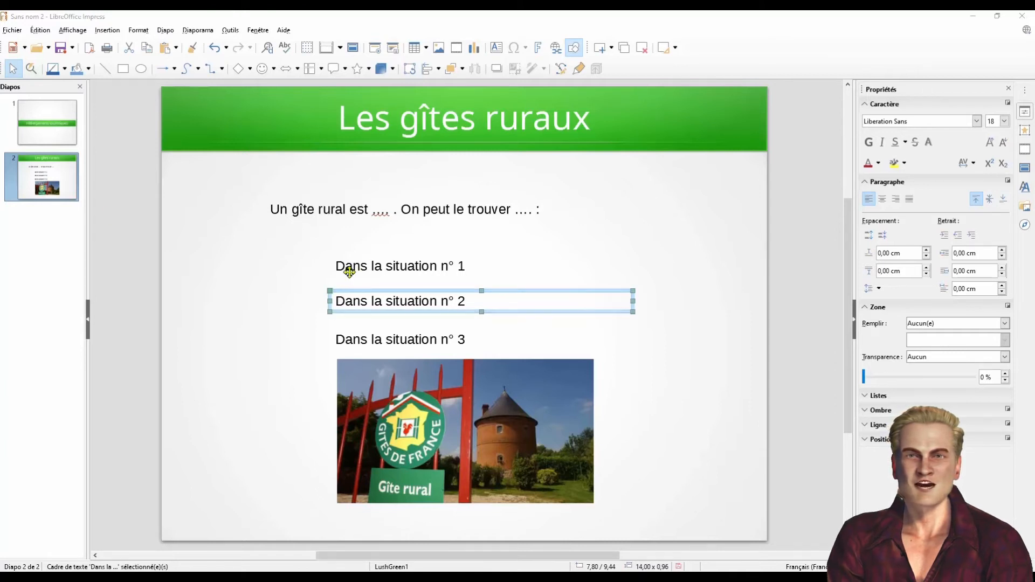
Step: Add a third slide and give it the title "Les chiffres..."
left_click(600, 50)
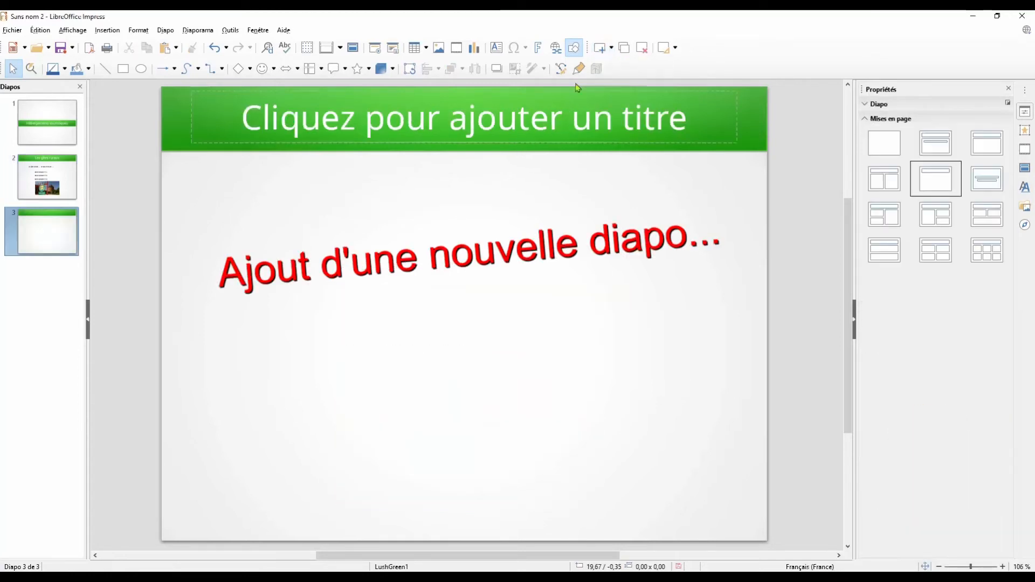
left_click(394, 125)
type("L")
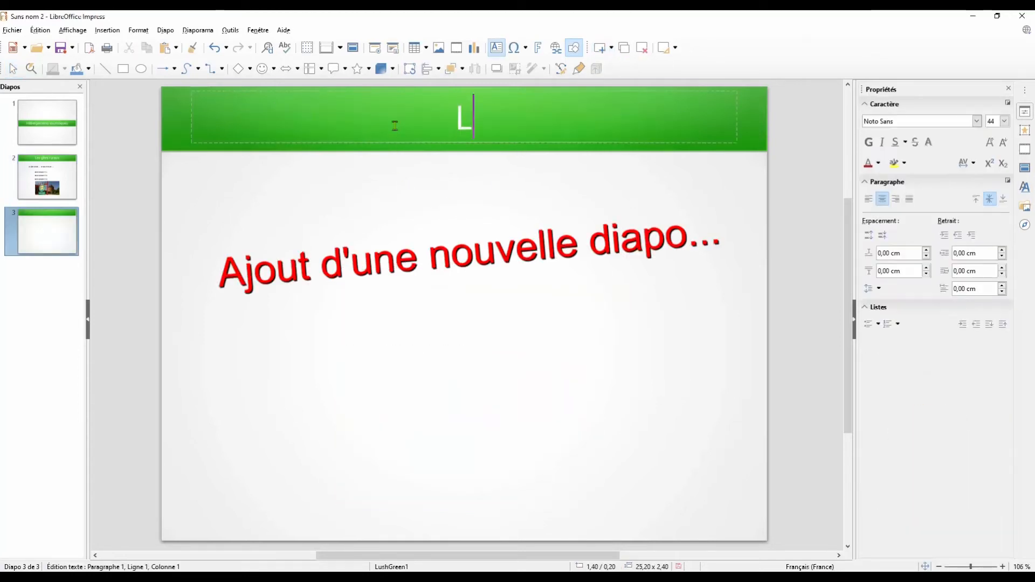
type("es chiffres...")
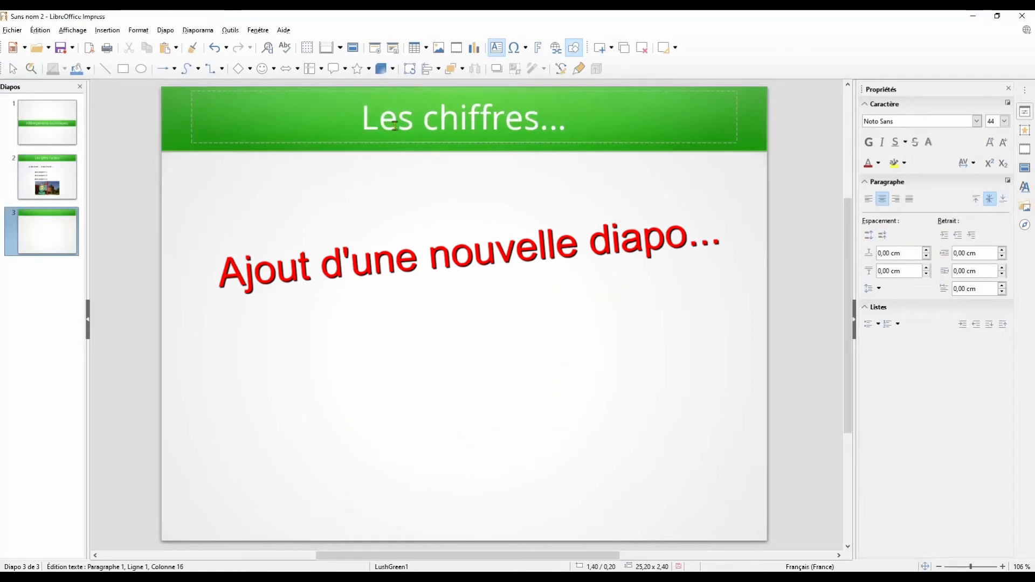
left_click(372, 244)
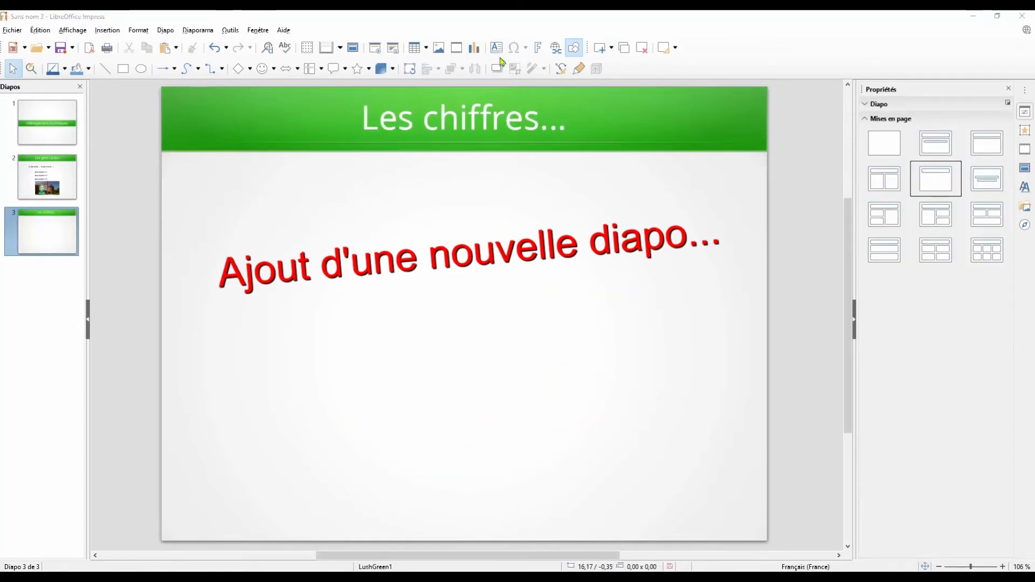
Step: Add a text box below slide 3's title reading "Fréquentation variable chaque année :"
type("Fréq")
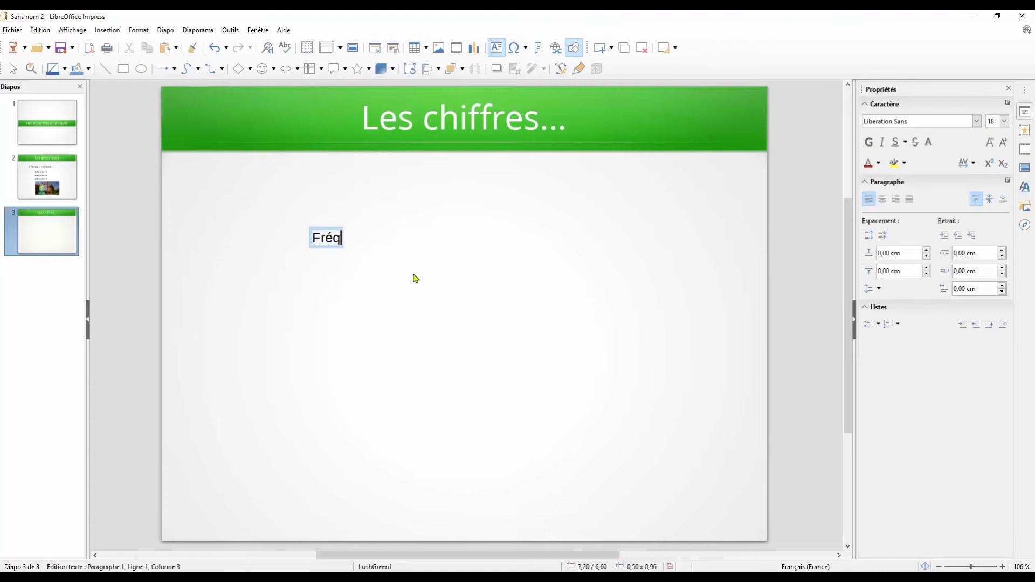
type("uentation variable ch")
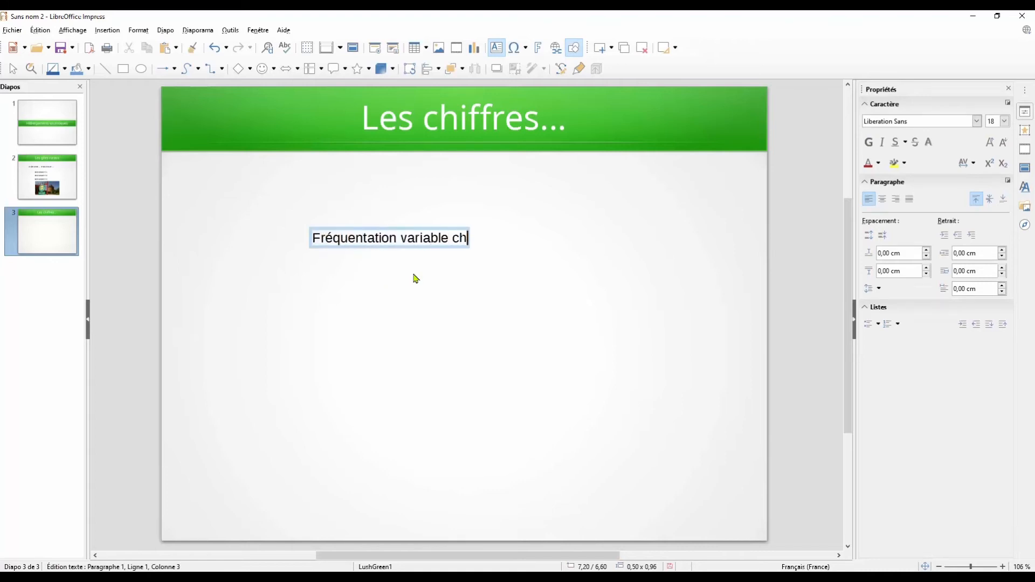
type("auqque année :")
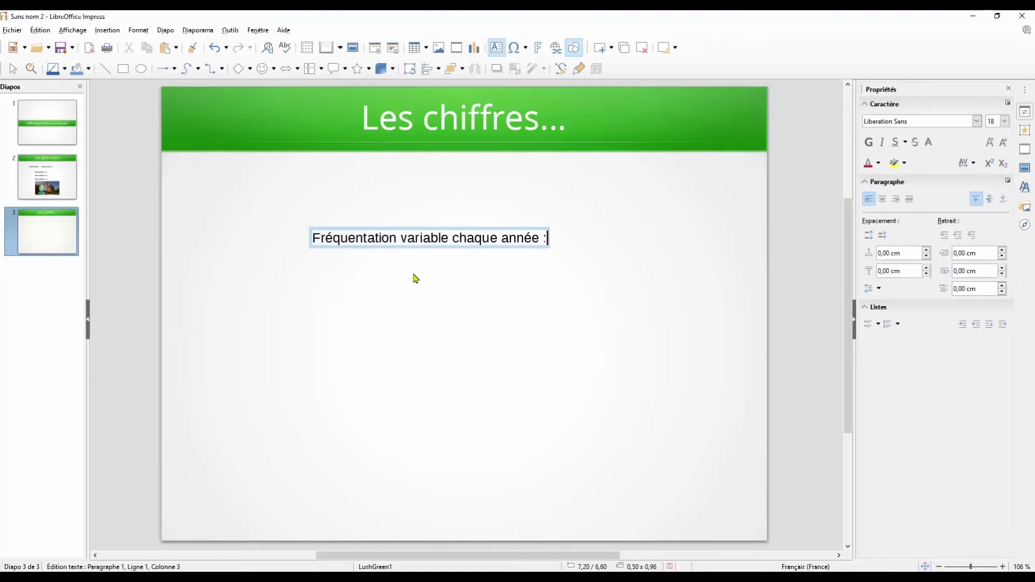
Step: Insert a default column chart on slide 3 and move it below the "Fréquentation variable chaque année :" text
left_click(519, 218)
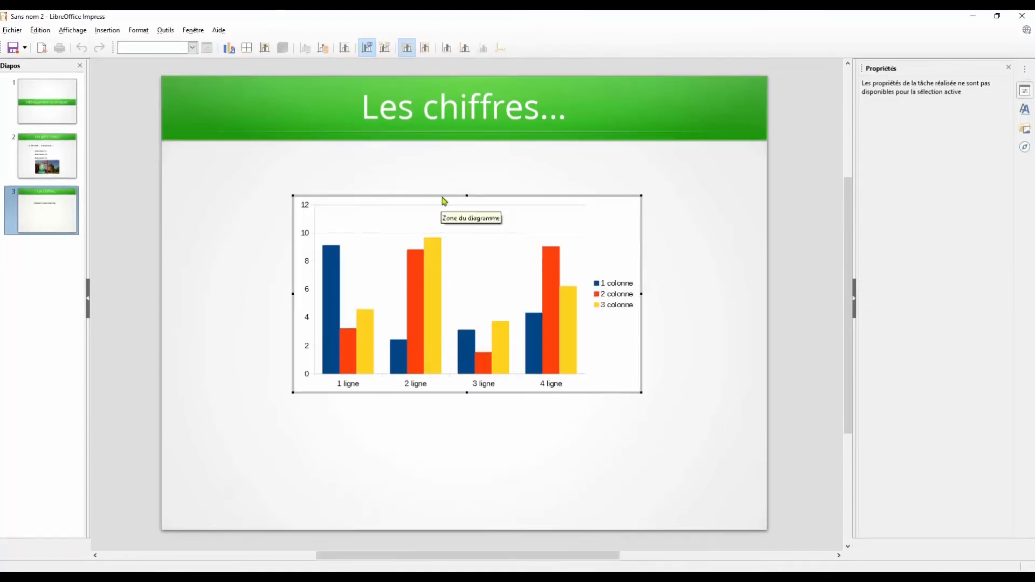
left_click_drag(443, 195, 431, 264)
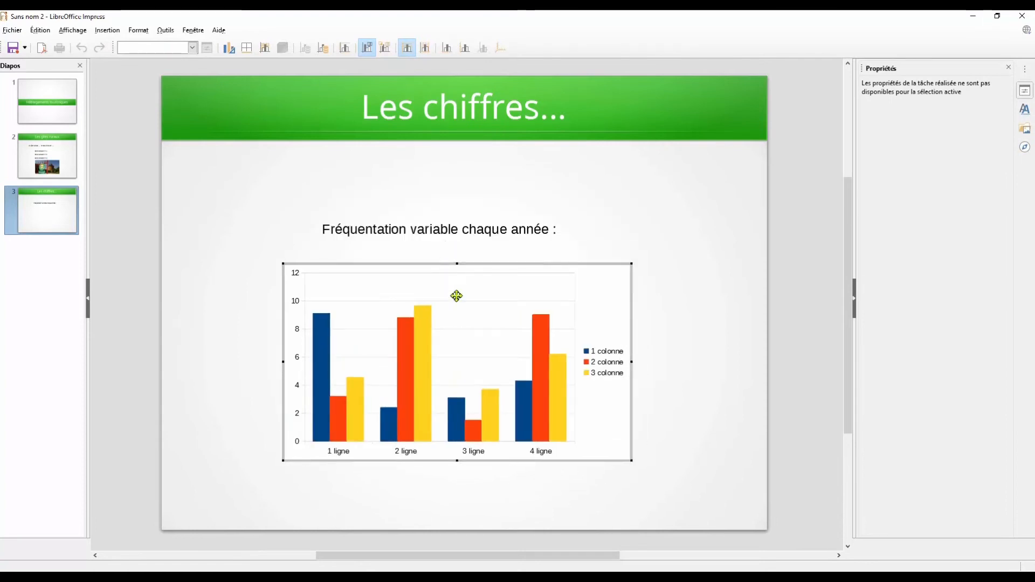